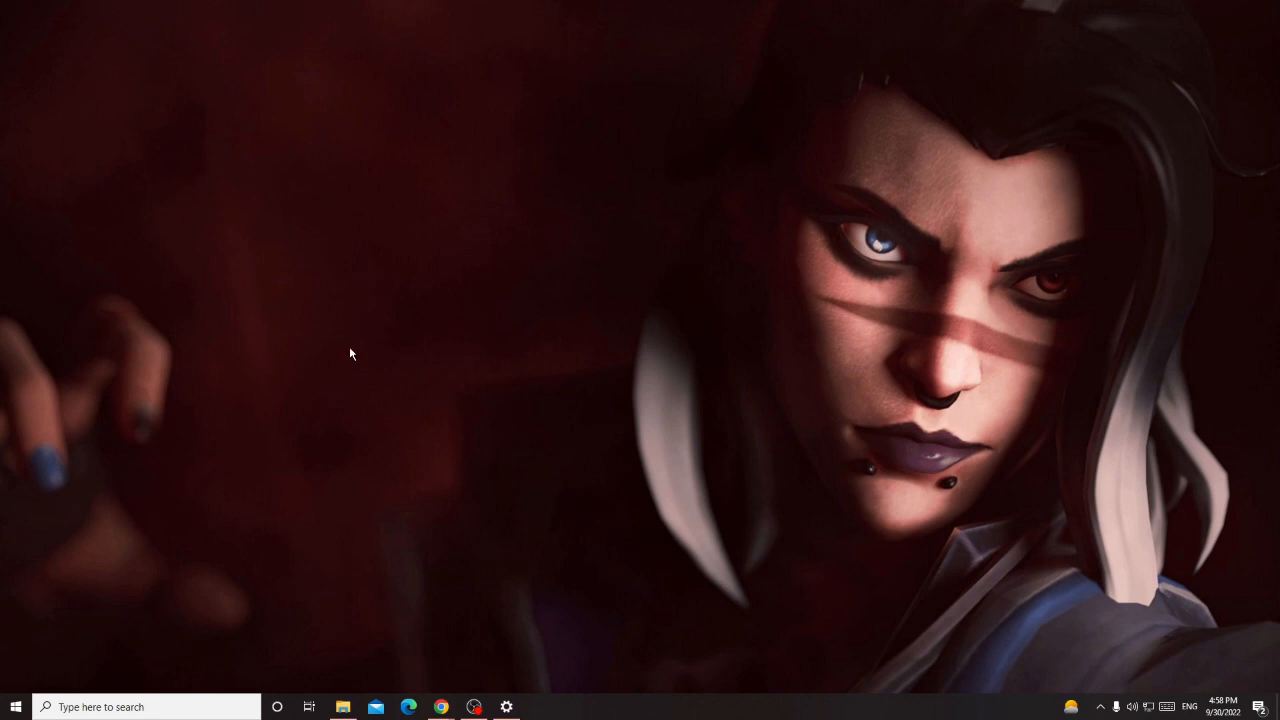
Open the properties of This PC and highlight the processor model in the device specifications
left_click(341, 709)
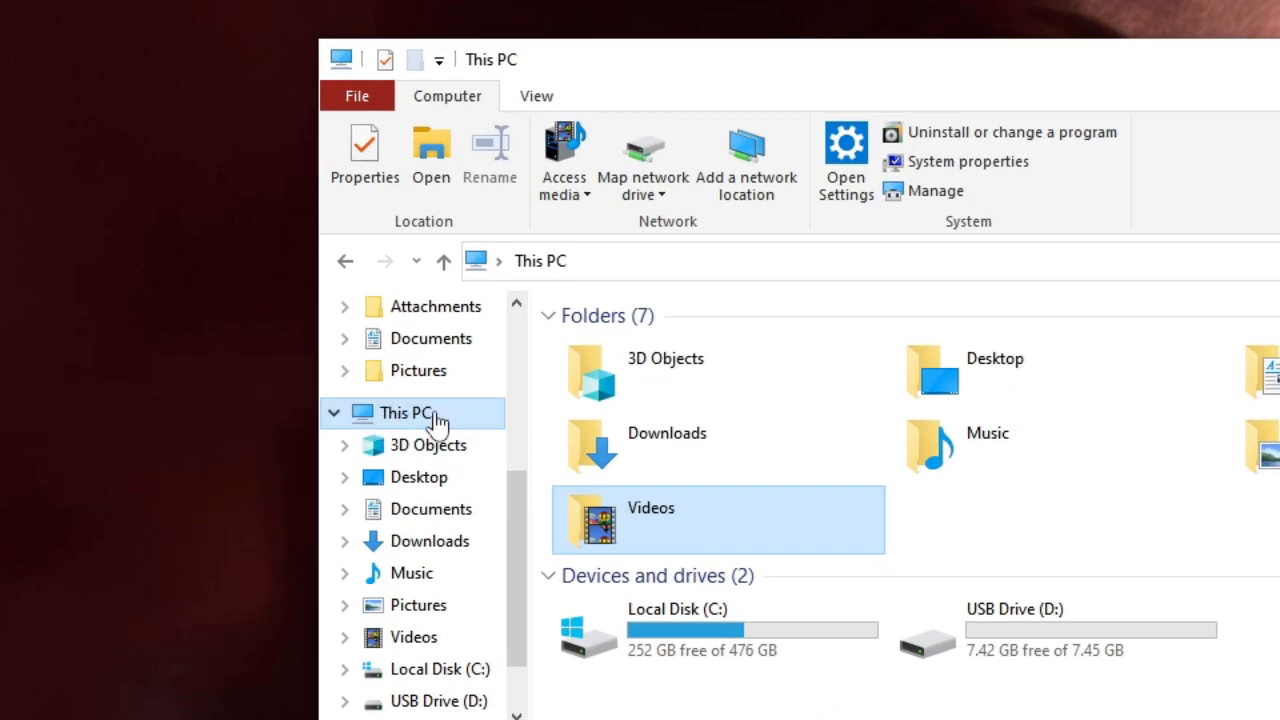
right_click(437, 420)
left_click(510, 719)
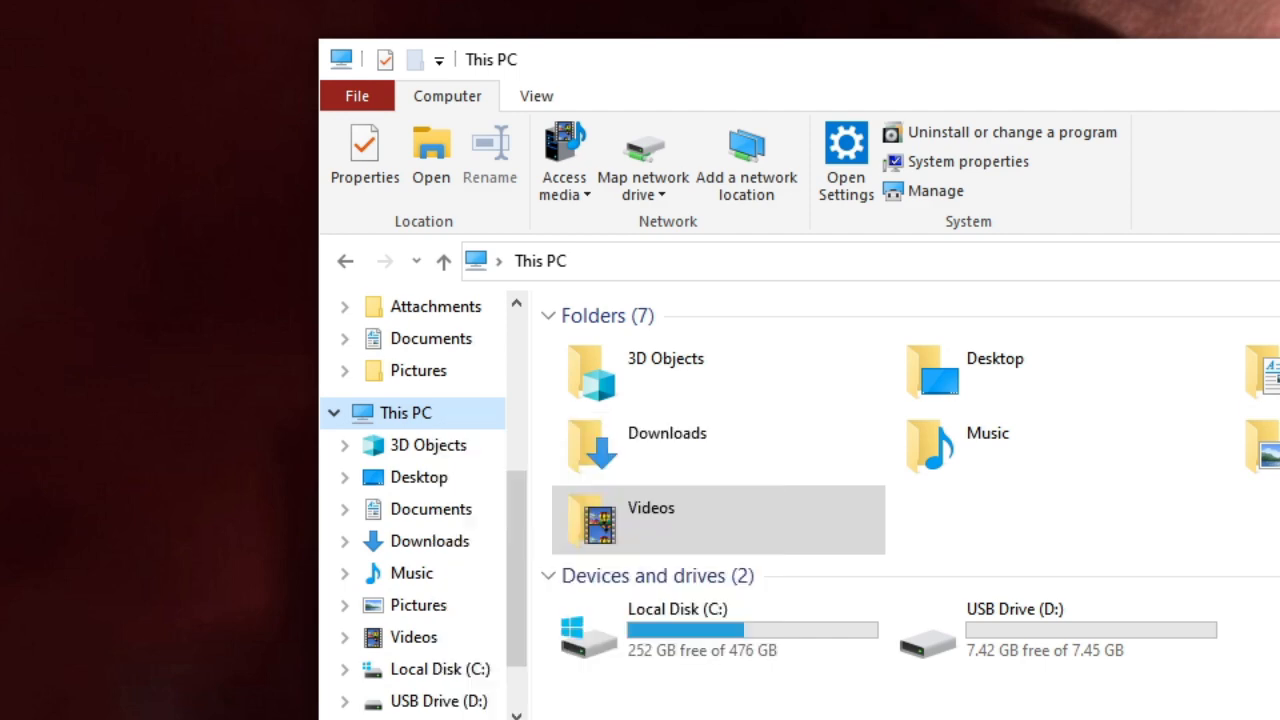
left_click(592, 421)
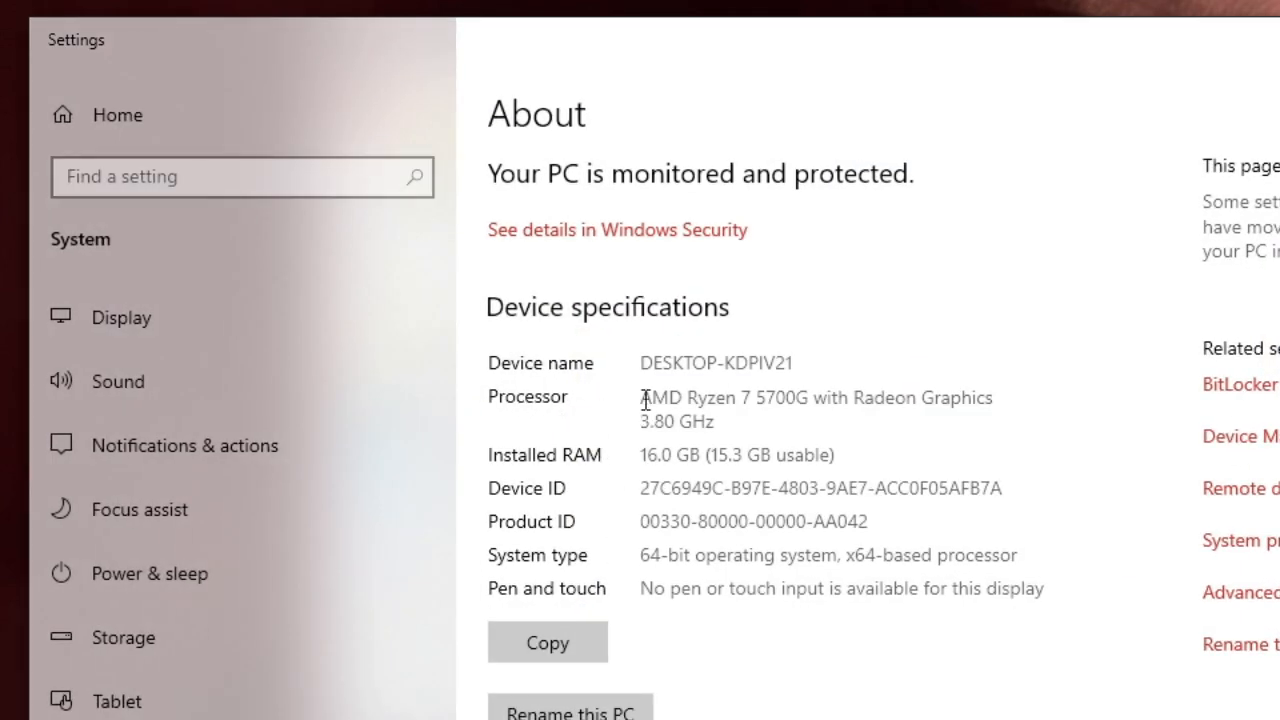
left_click_drag(645, 400, 792, 414)
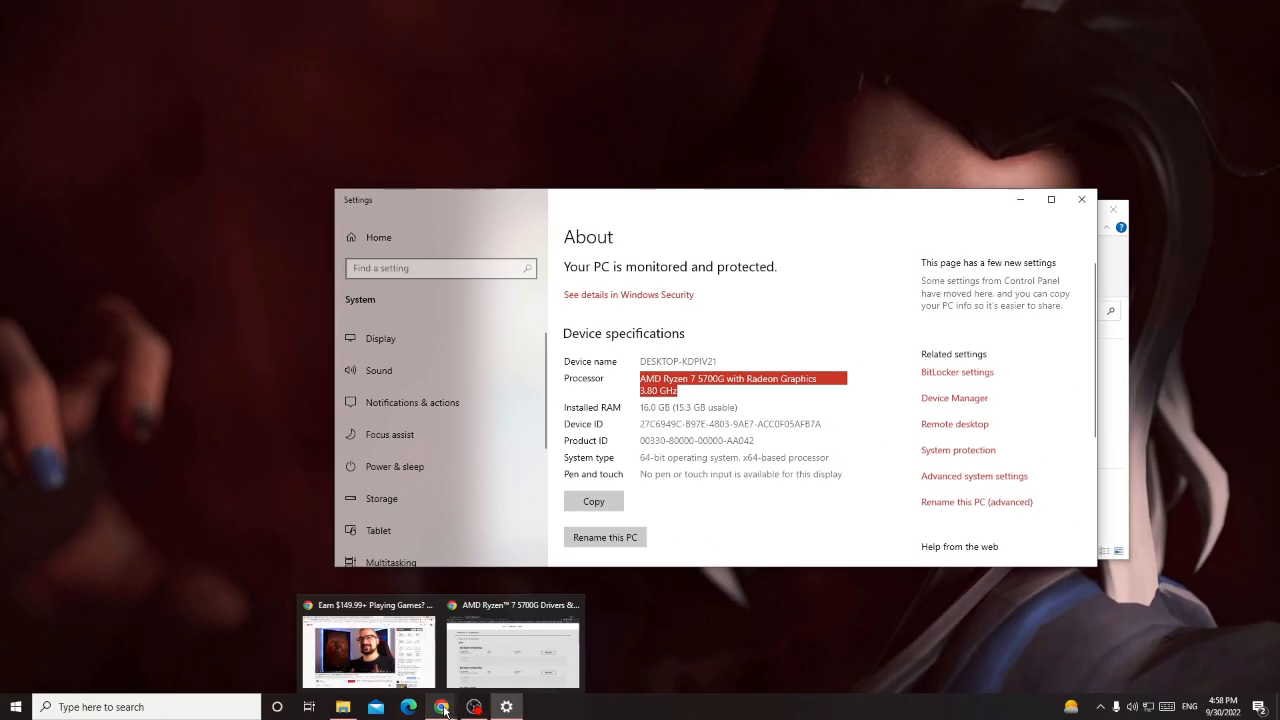
Switch to Chrome and search Google for "download amd ryzen 7 5700g with radeon graphics driver"
left_click(444, 708)
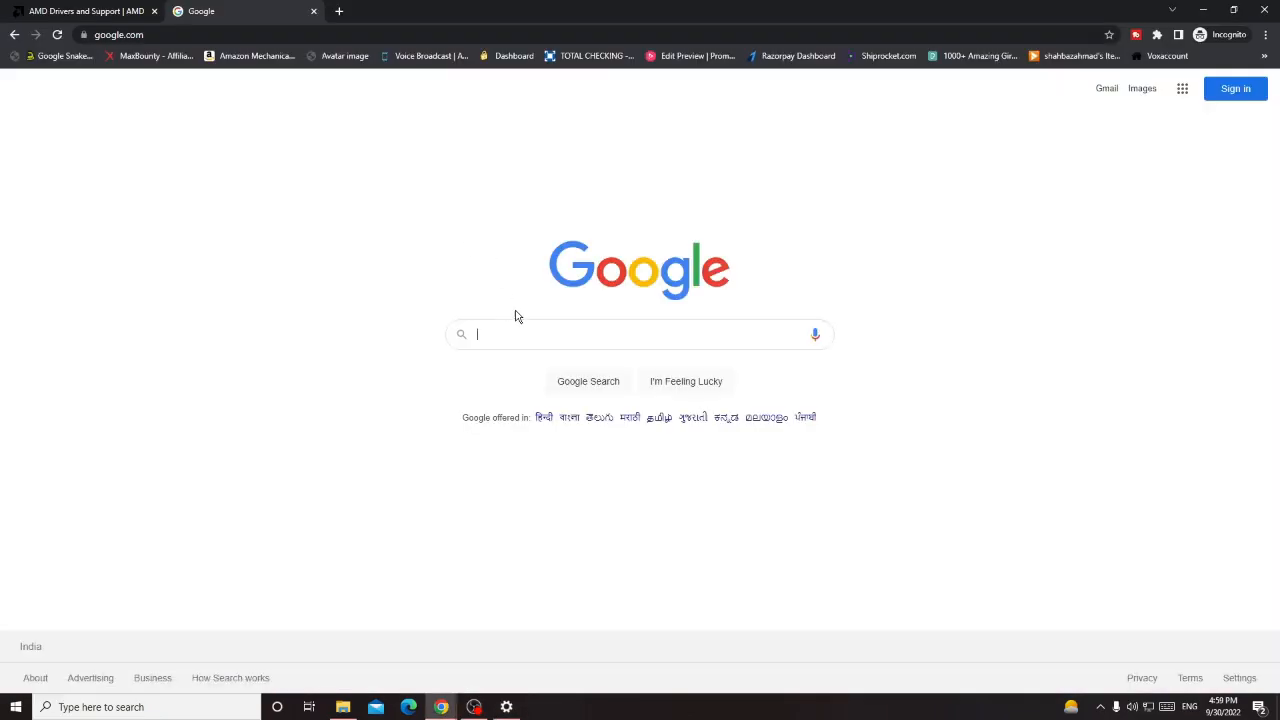
type("download ")
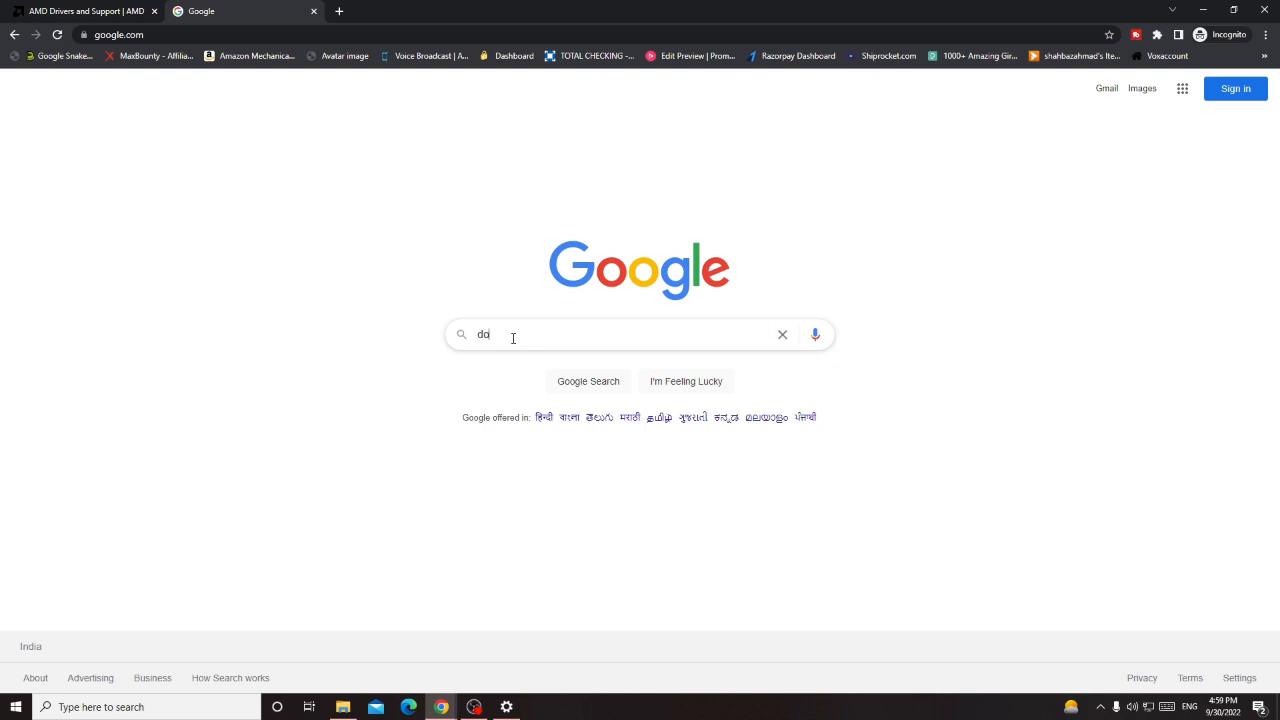
type("amd")
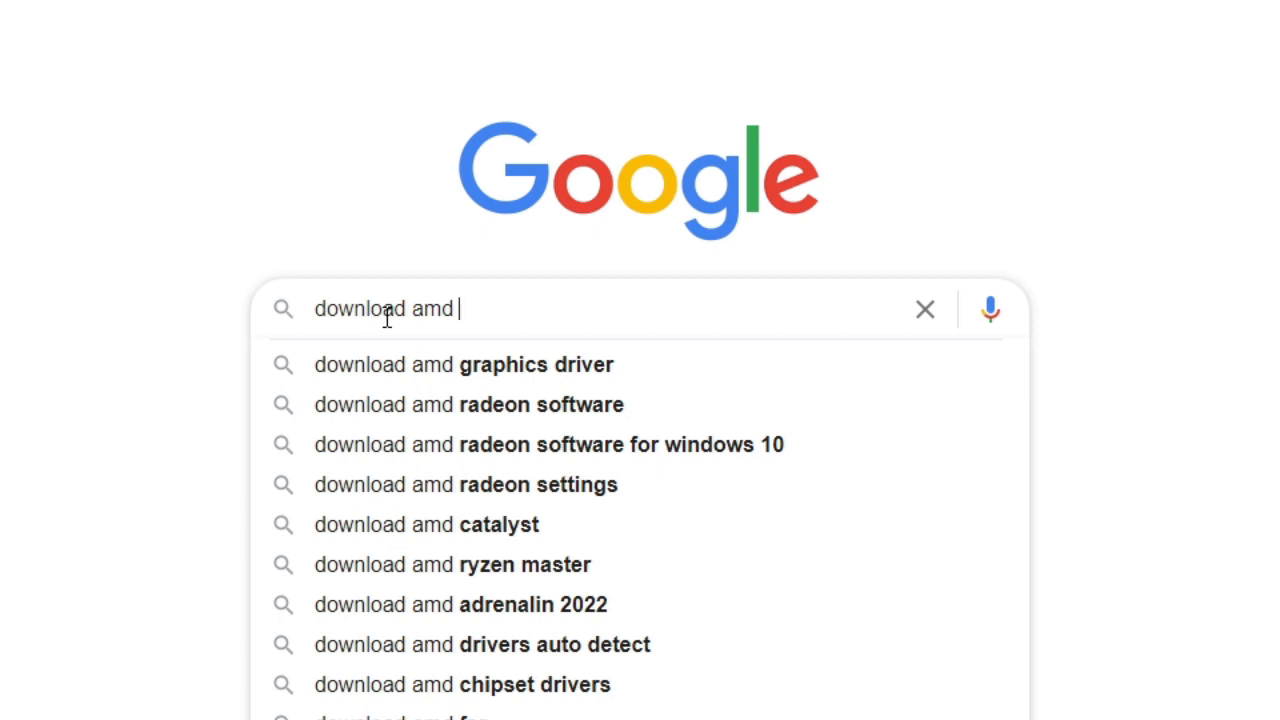
type("ryzen ")
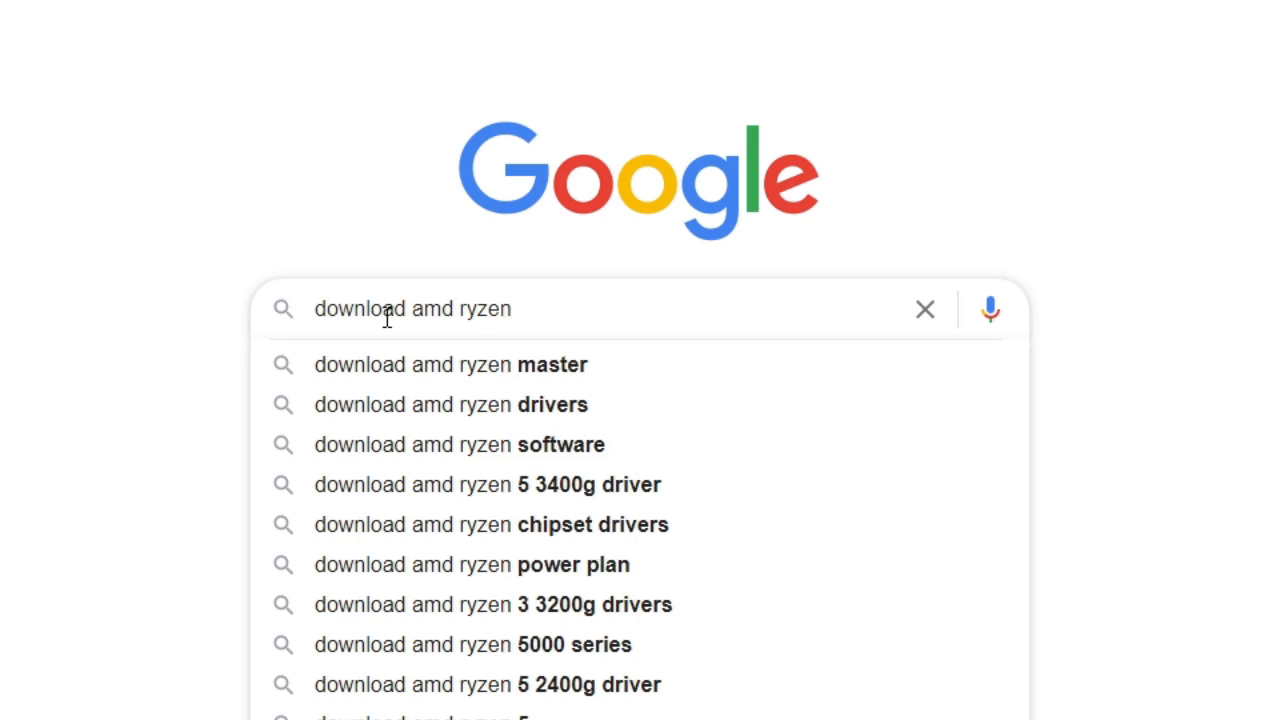
type("7 570")
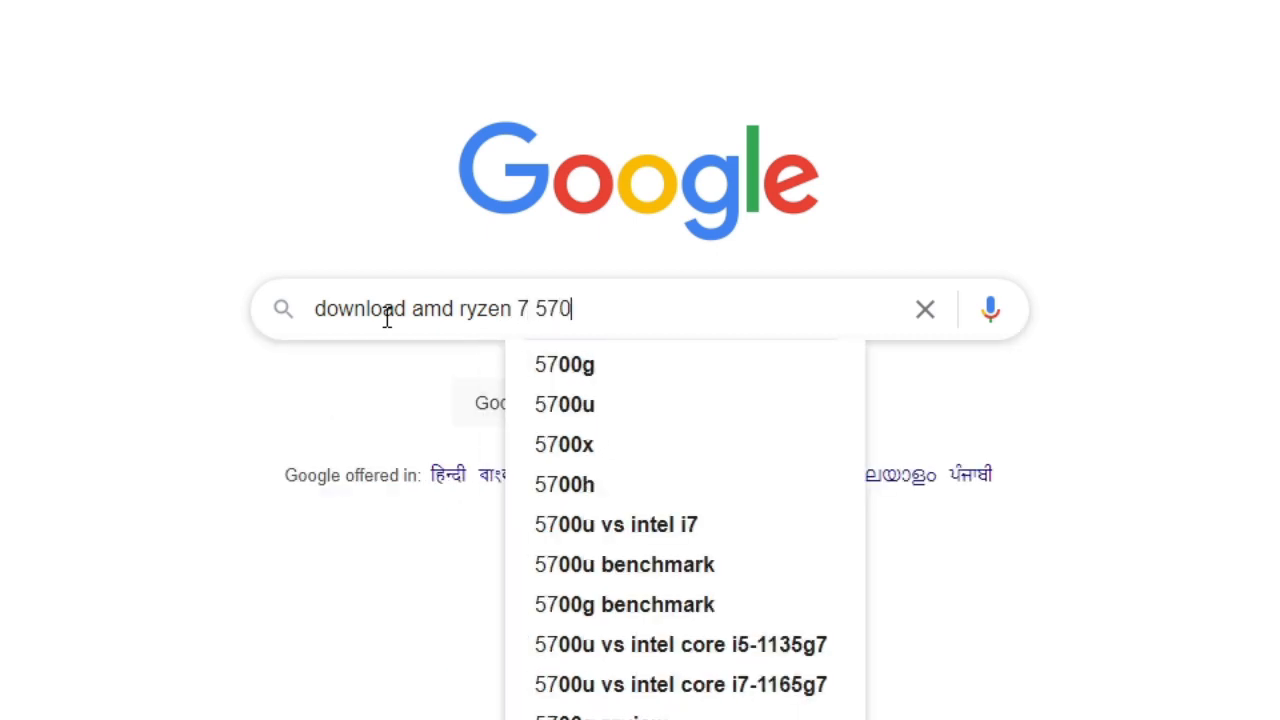
type("0g with rad")
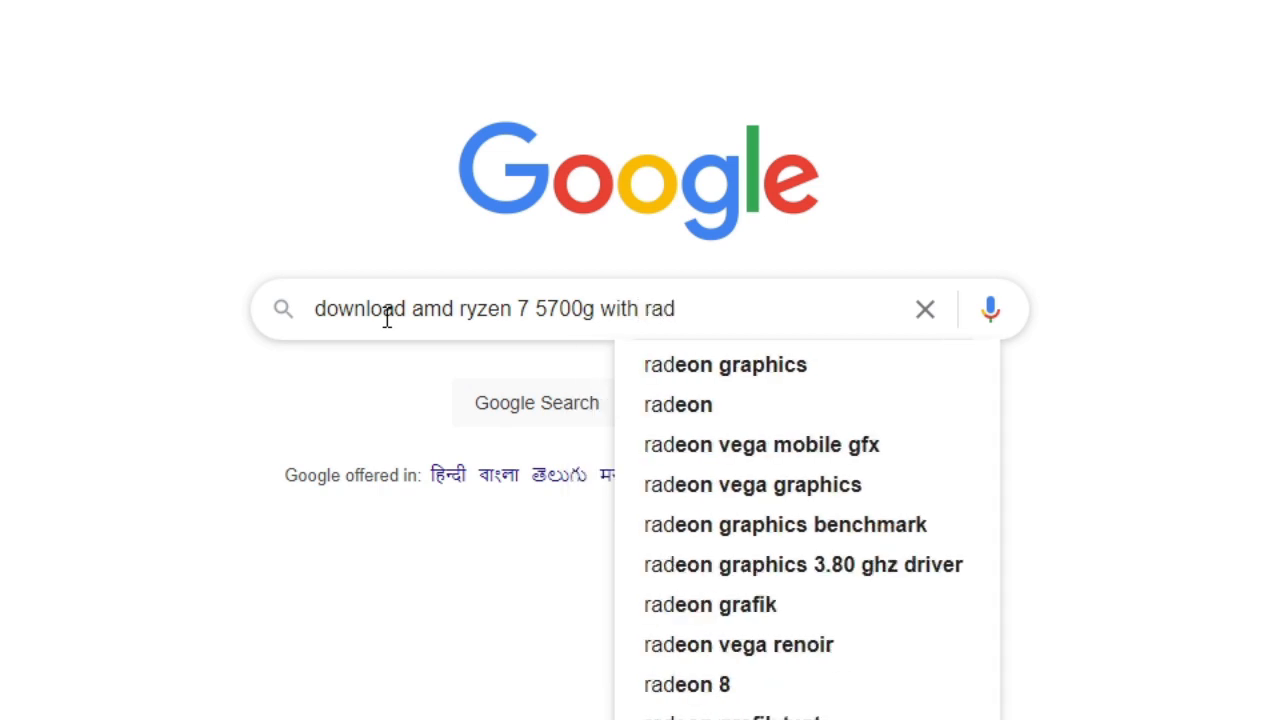
key("Down")
type("dr")
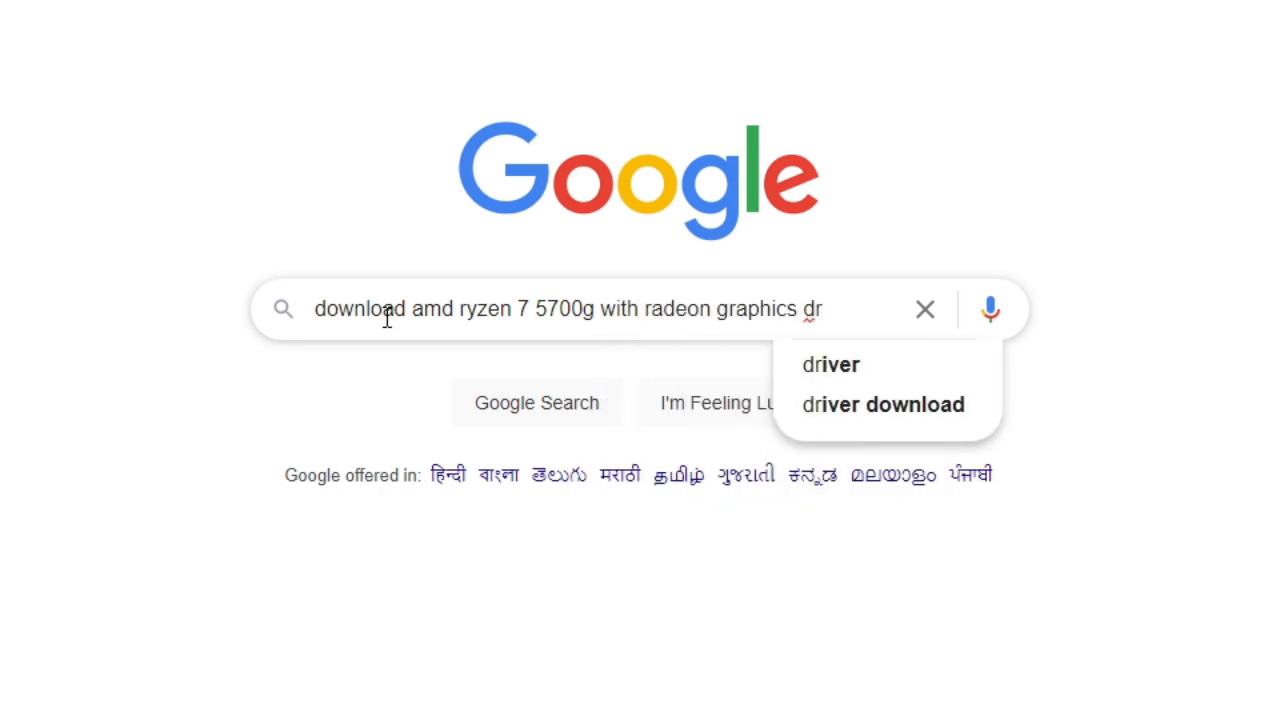
type("iver")
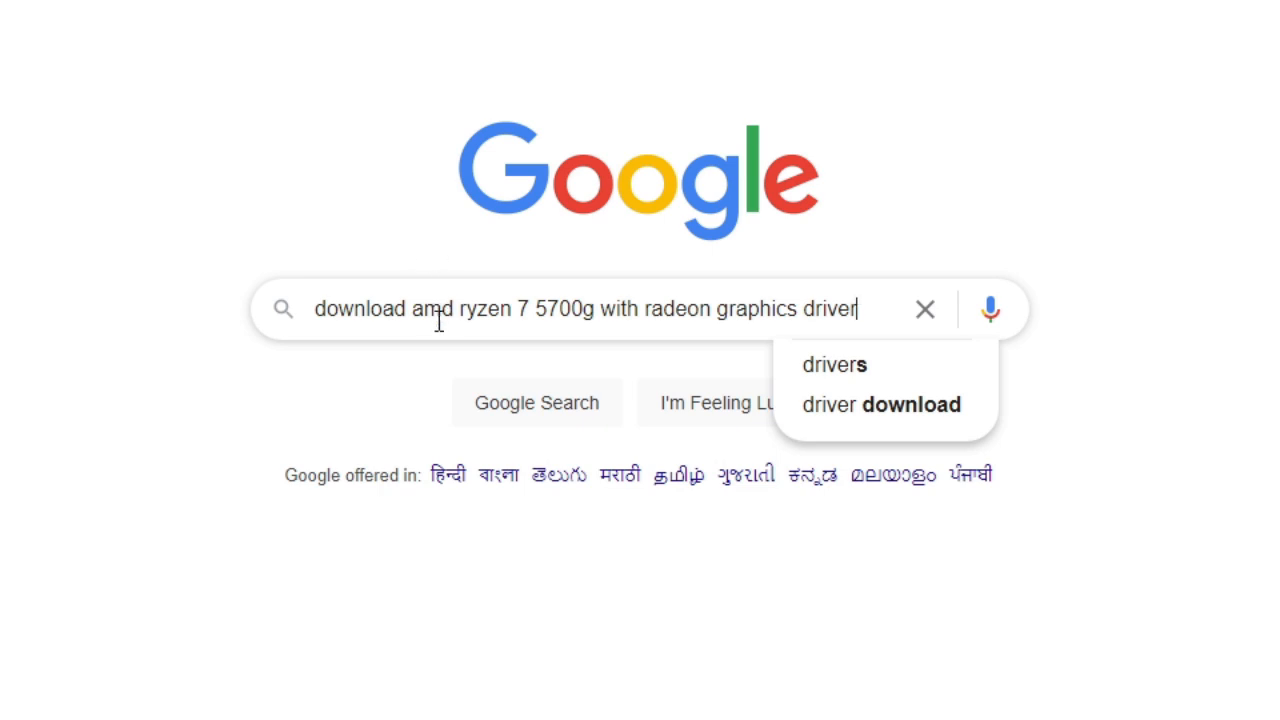
left_click_drag(412, 313, 797, 315)
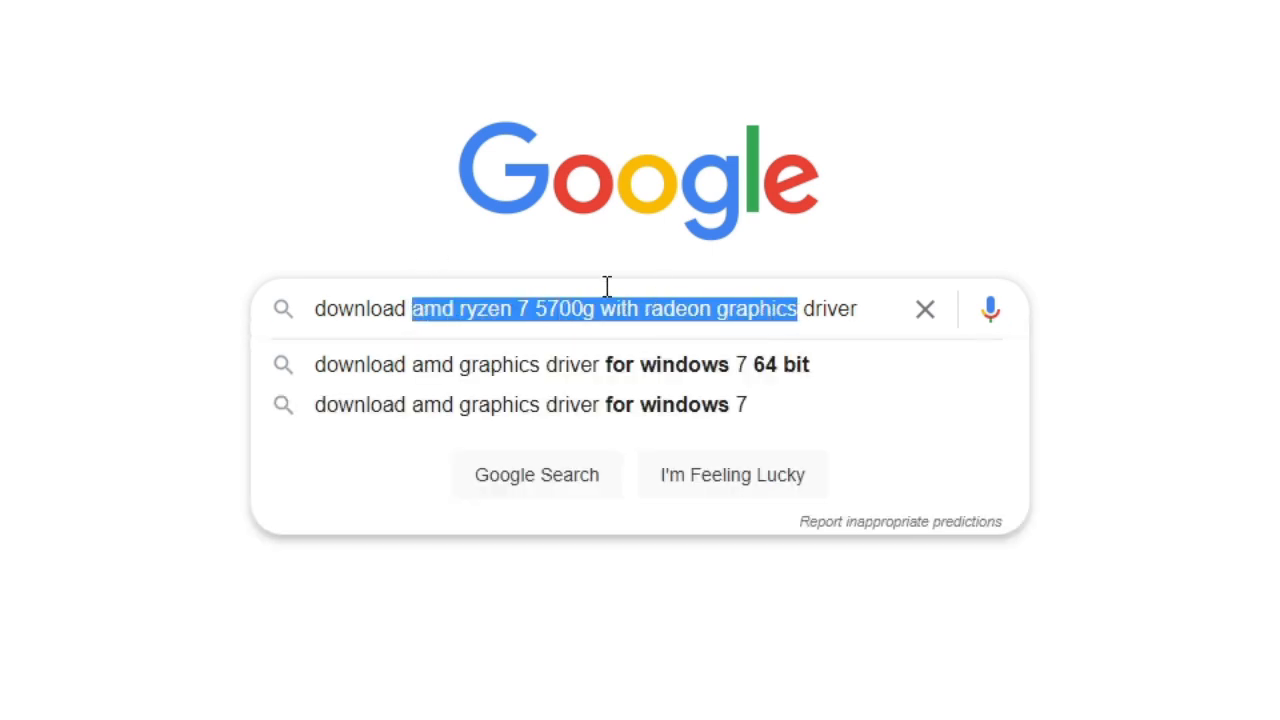
left_click_drag(409, 303, 305, 320)
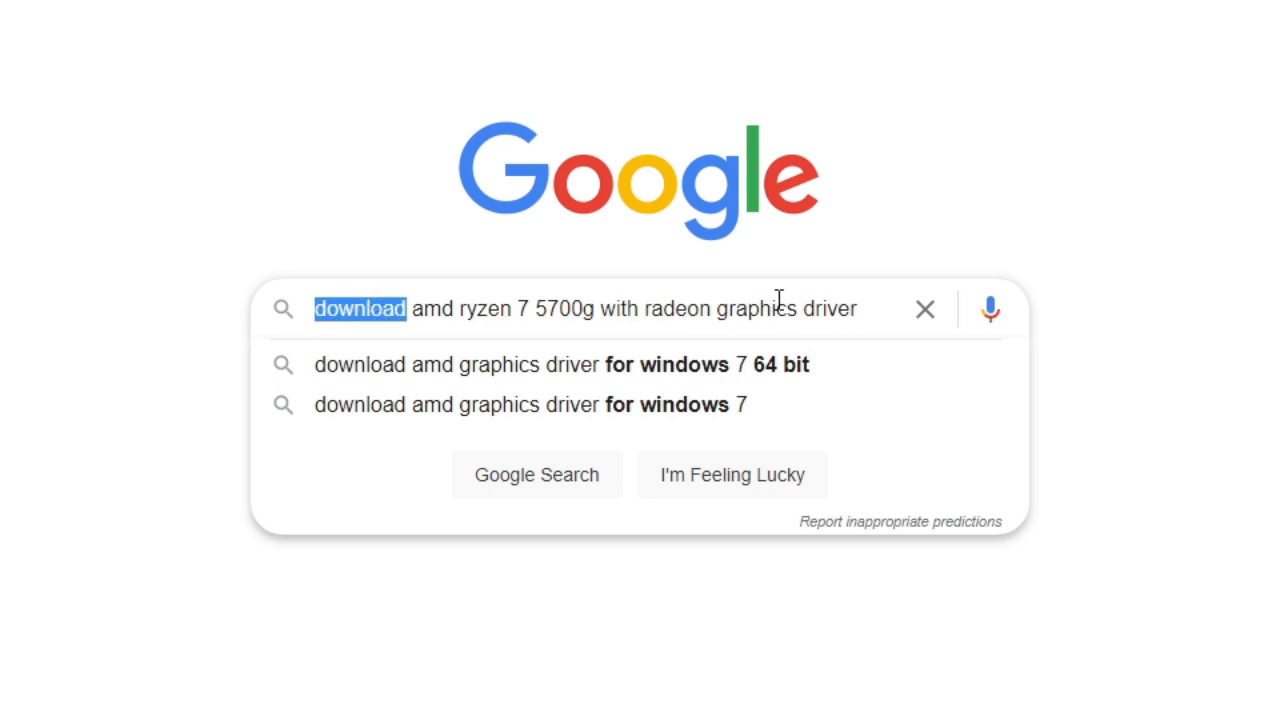
left_click_drag(804, 311, 865, 308)
left_click(865, 308)
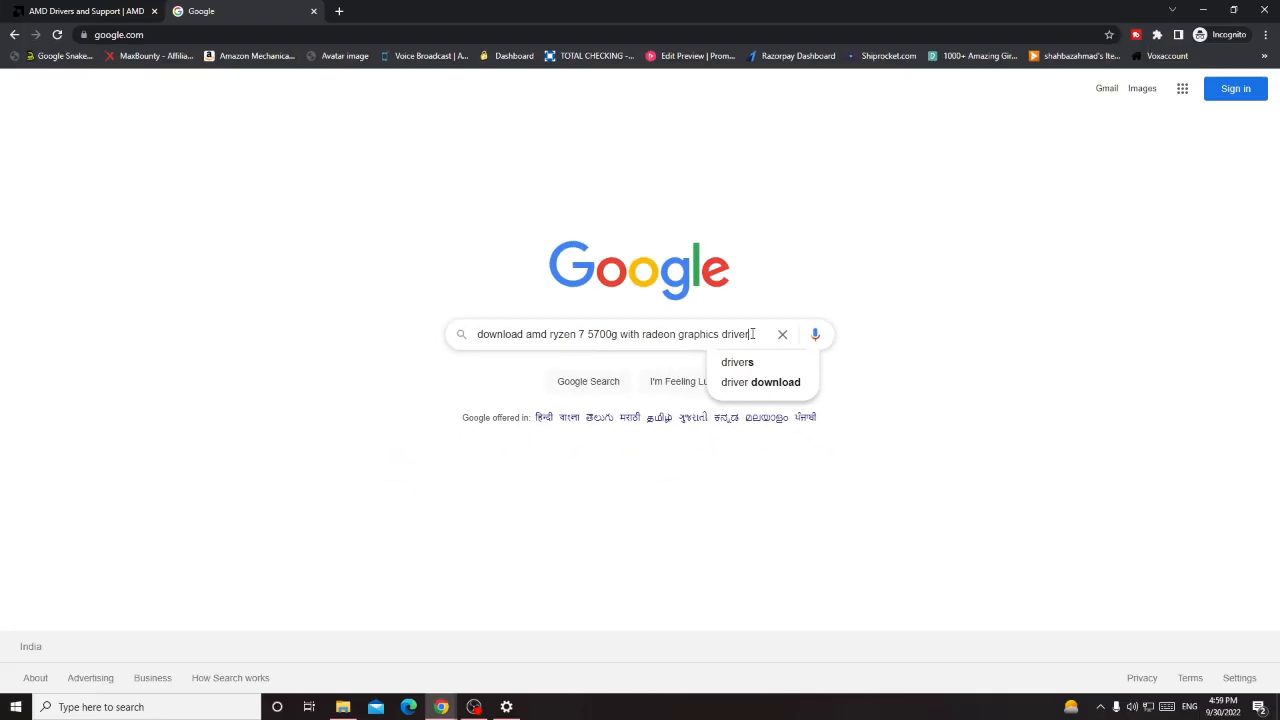
key("Return")
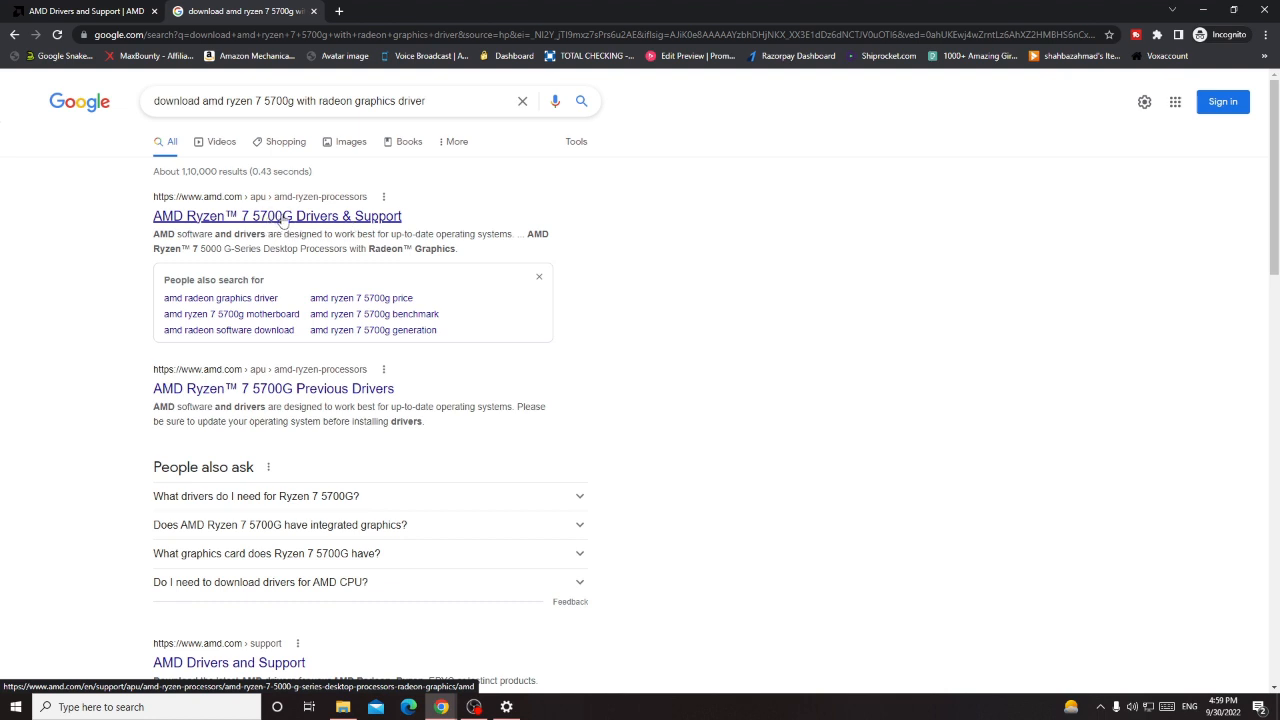
Open the AMD Ryzen 7 5700G Drivers & Support result and expand the Windows 10 - 64-Bit Edition drivers
left_click(283, 219)
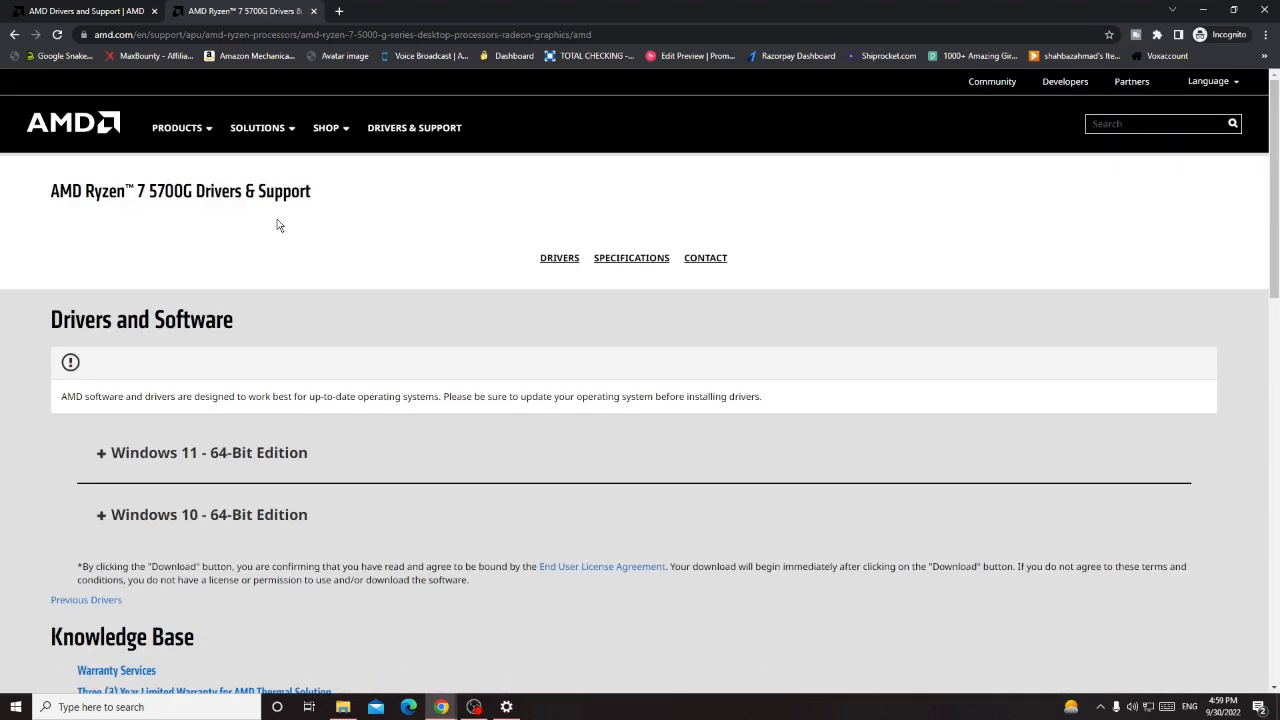
scroll(279, 224, "down", 1)
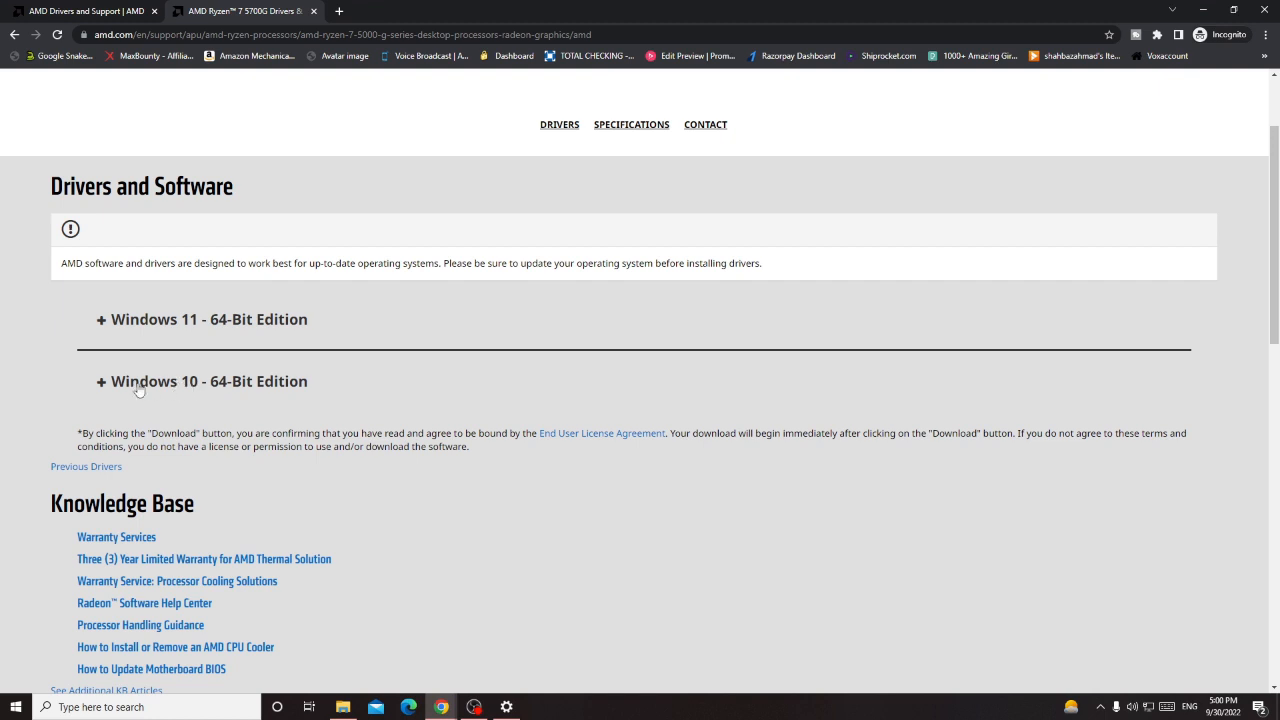
left_click(103, 381)
scroll(134, 386, "down", 2)
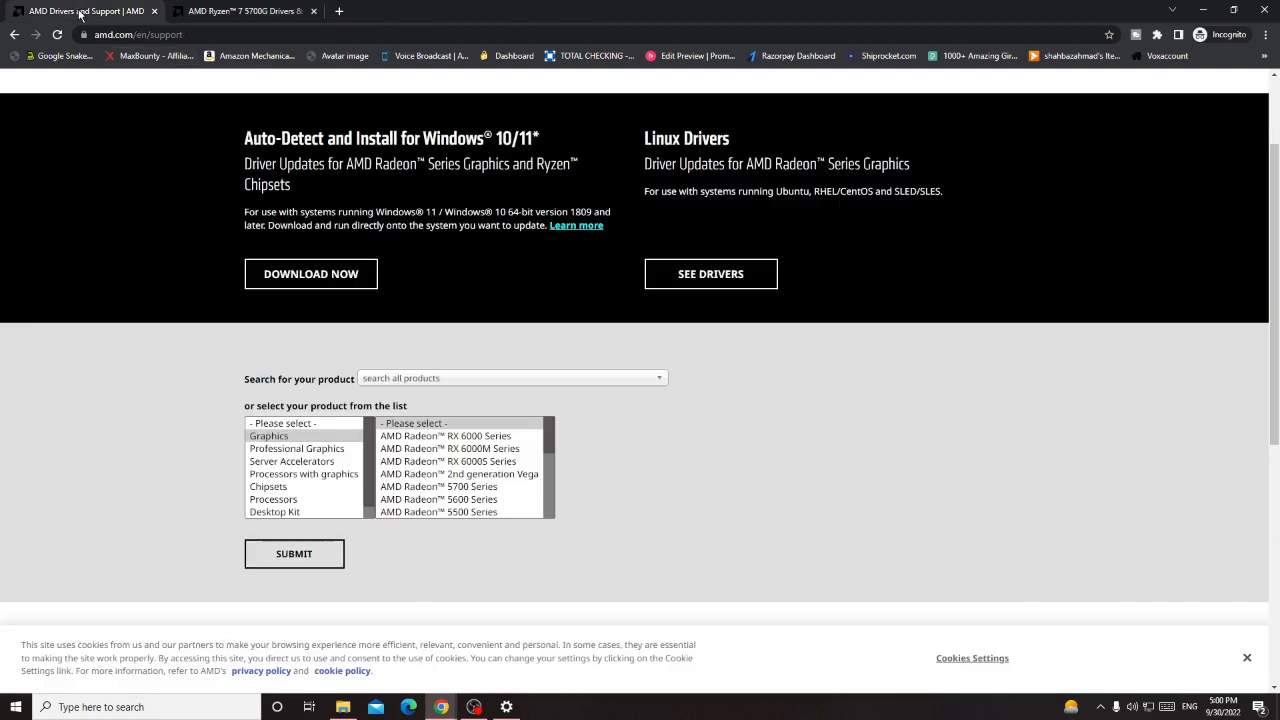
Review the Auto-Detect and Install for Windows 10/11 option on AMD Drivers and Support, and return to the Ryzen 7 5700G drivers page
left_click(80, 12)
scroll(421, 280, "up", 1)
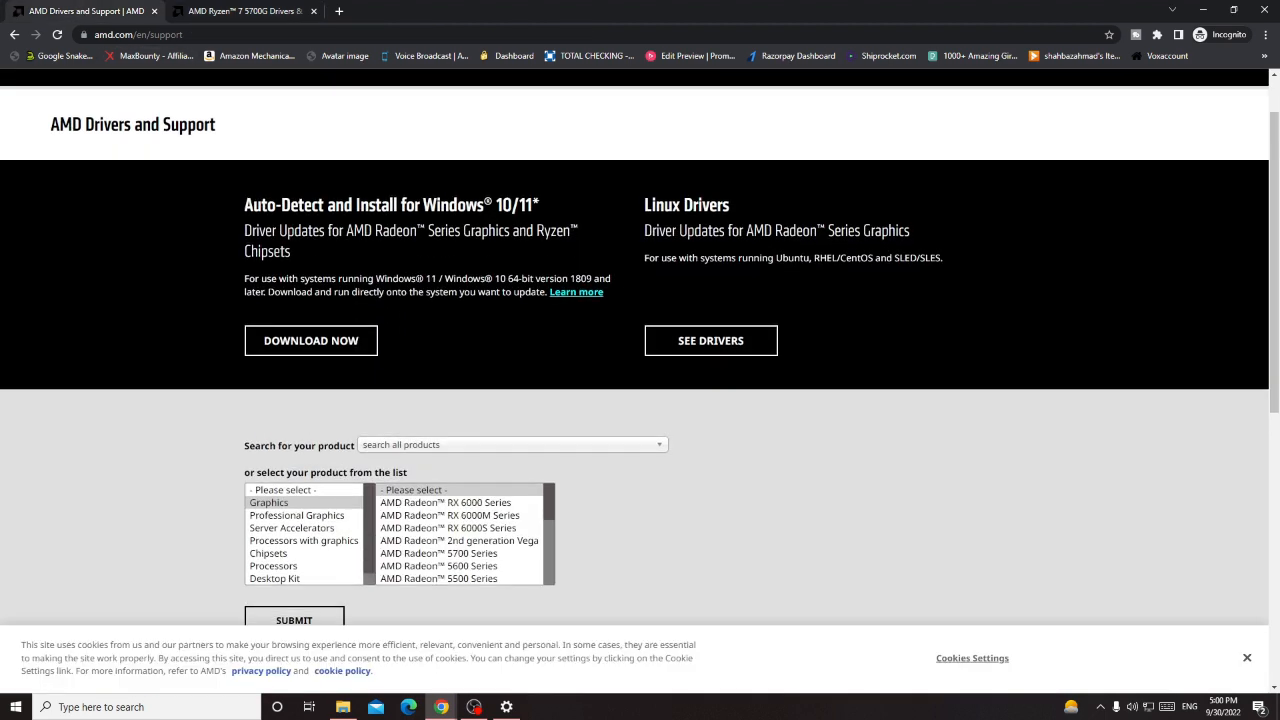
left_click_drag(230, 196, 532, 205)
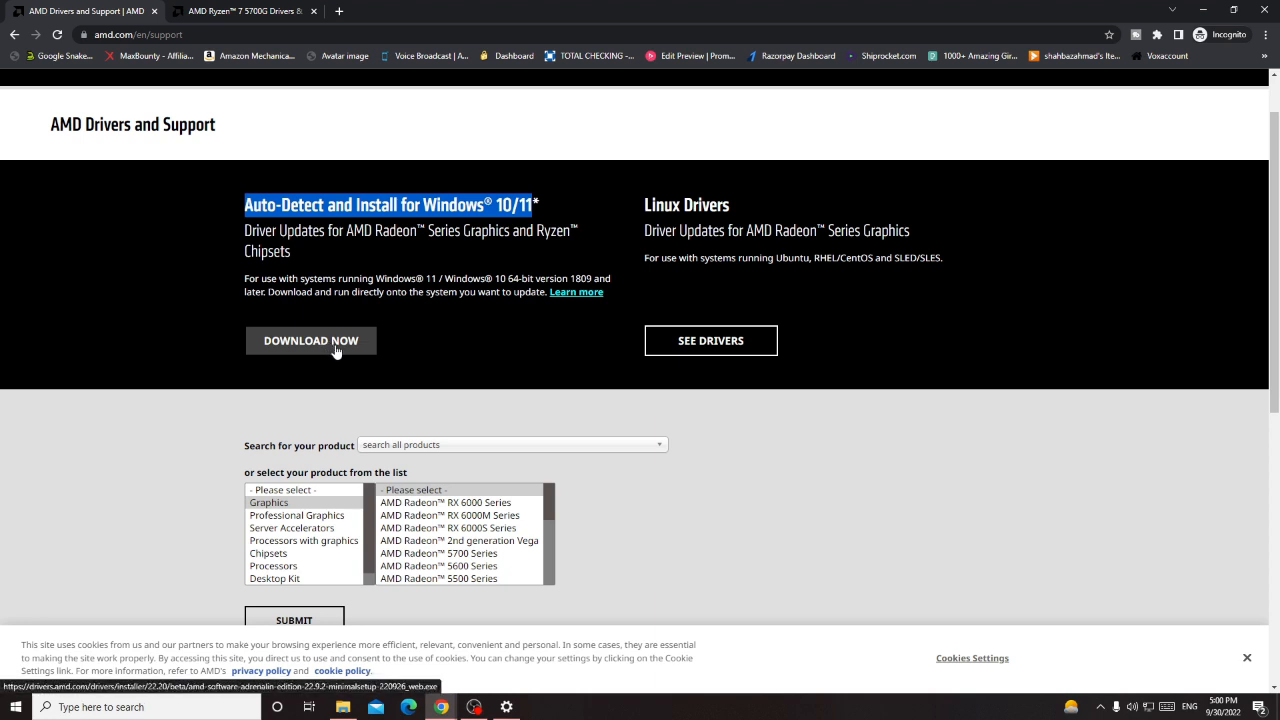
left_click(275, 12)
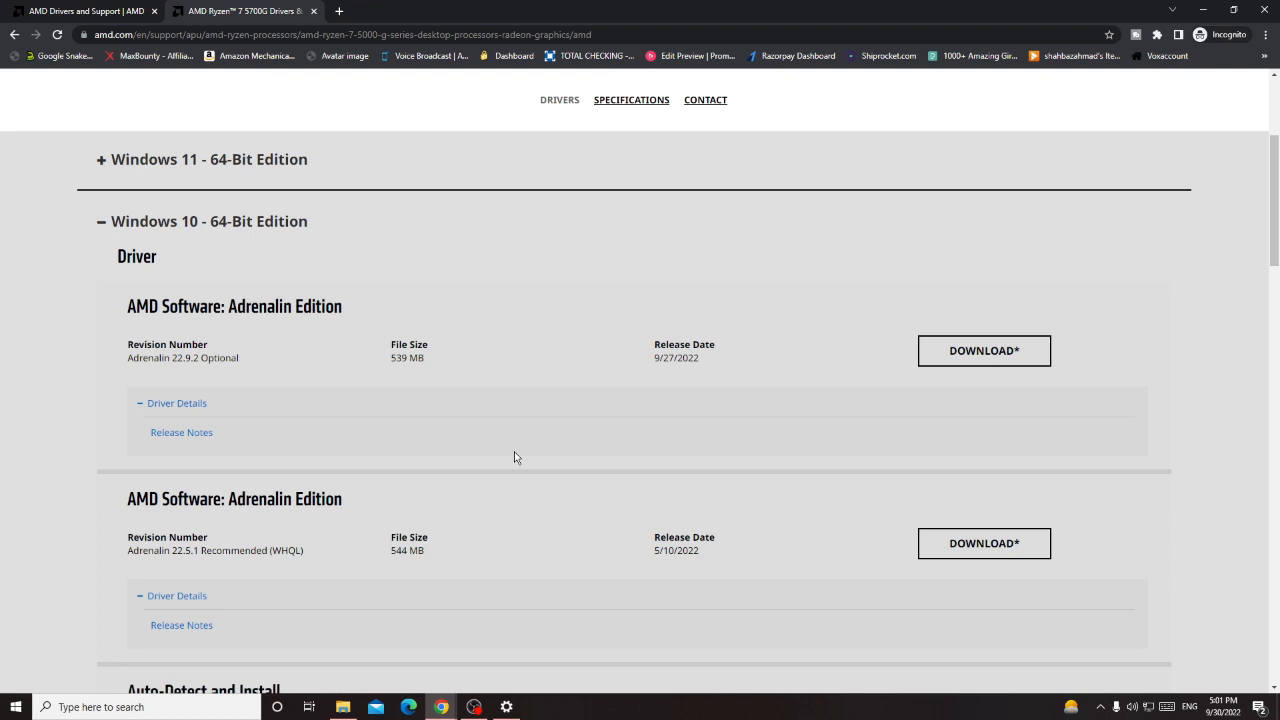
Run amd-software-adrenalin-edition-22.9.2-win10-win11-sep27.exe from the Downloads folder and minimize the other open windows
left_click(345, 705)
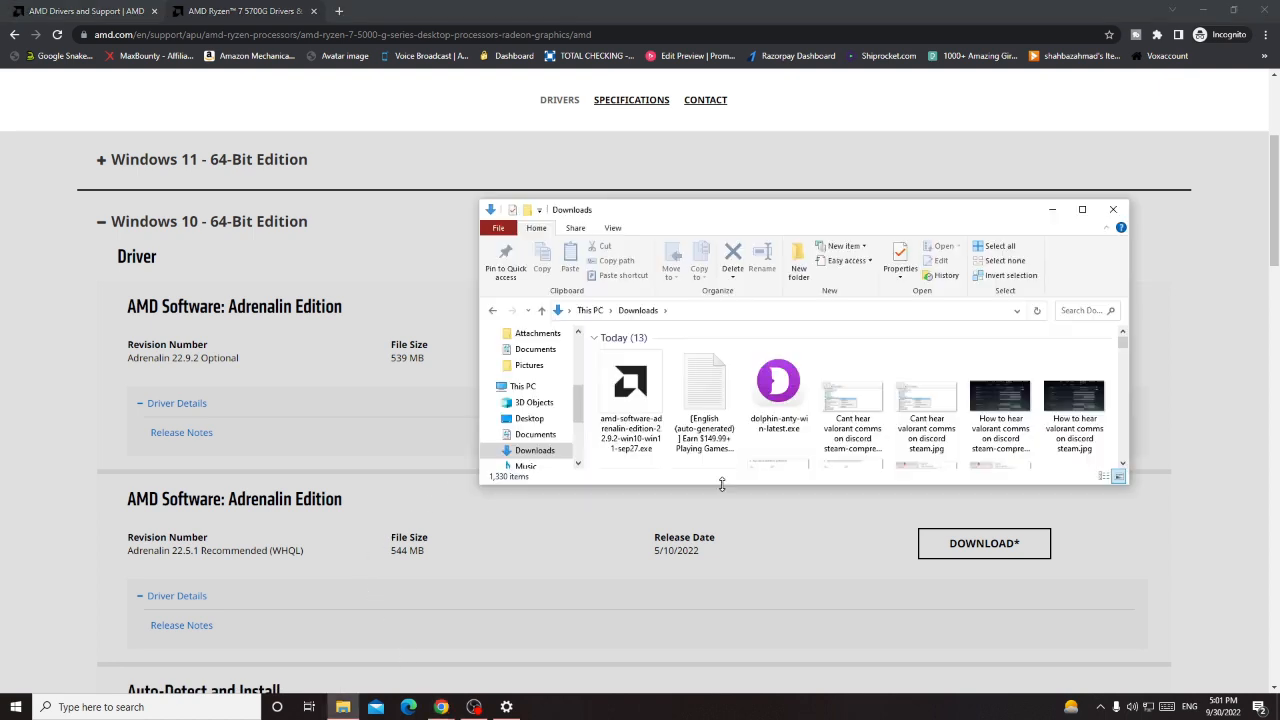
double_click(636, 390)
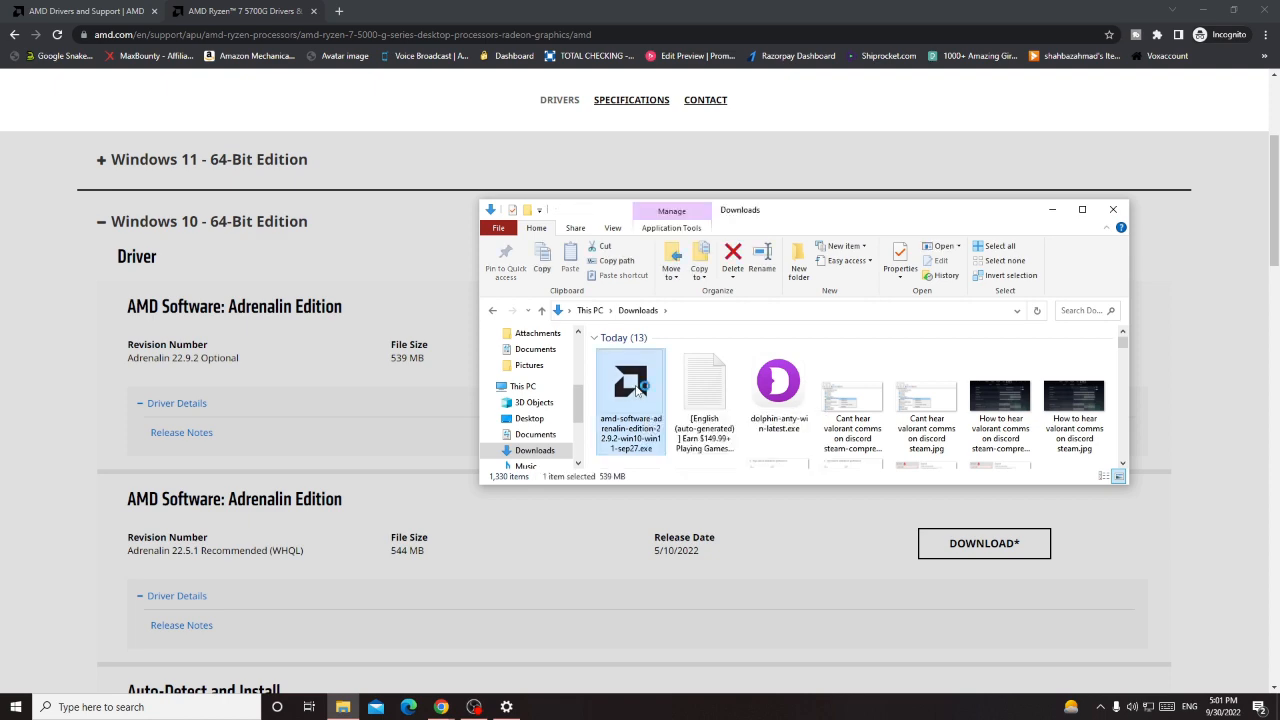
left_click(1052, 216)
left_click(1174, 10)
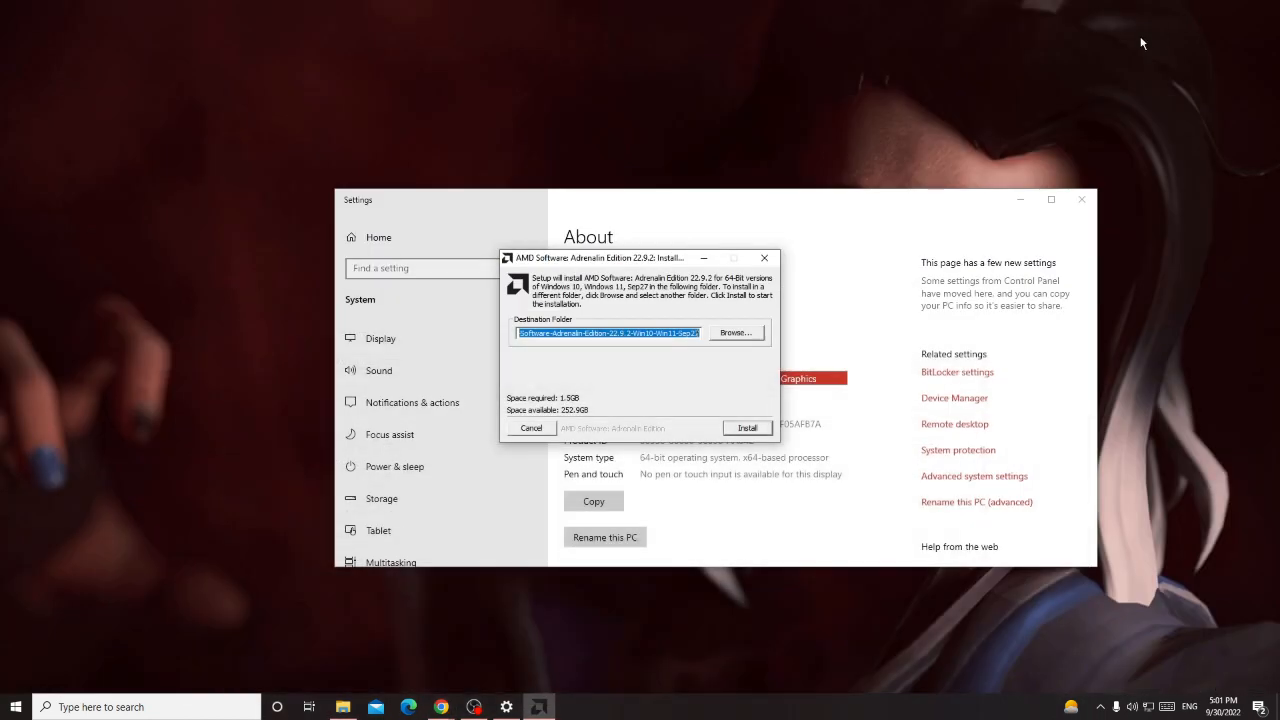
left_click(1017, 202)
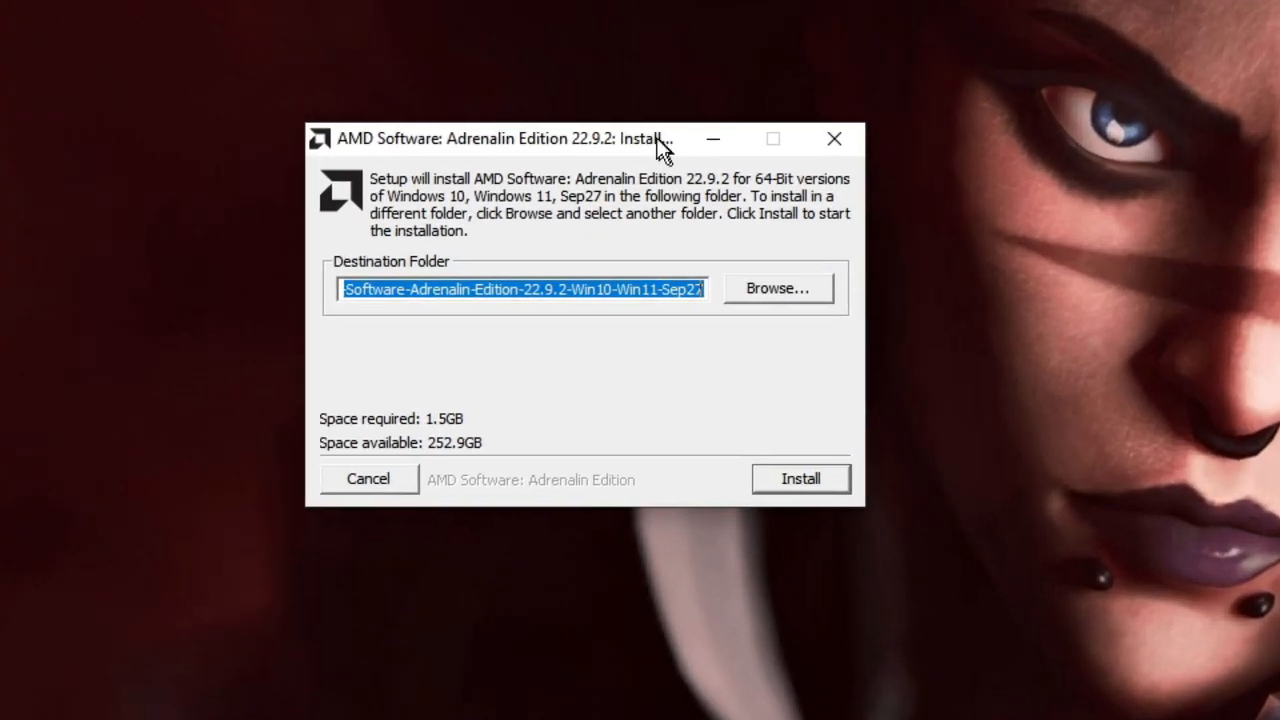
Install AMD Software: Adrenalin Edition 22.9.2 using the default destination folder, and open the AMD Software application
left_click(795, 476)
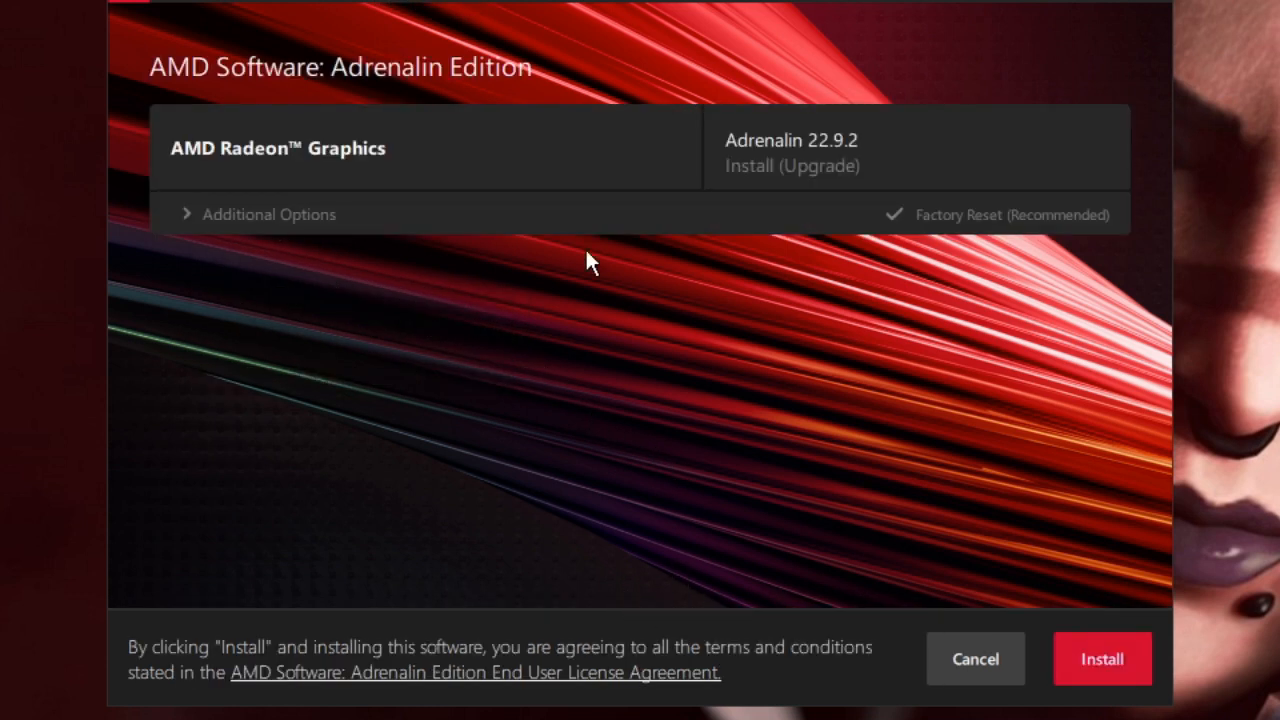
left_click(1121, 663)
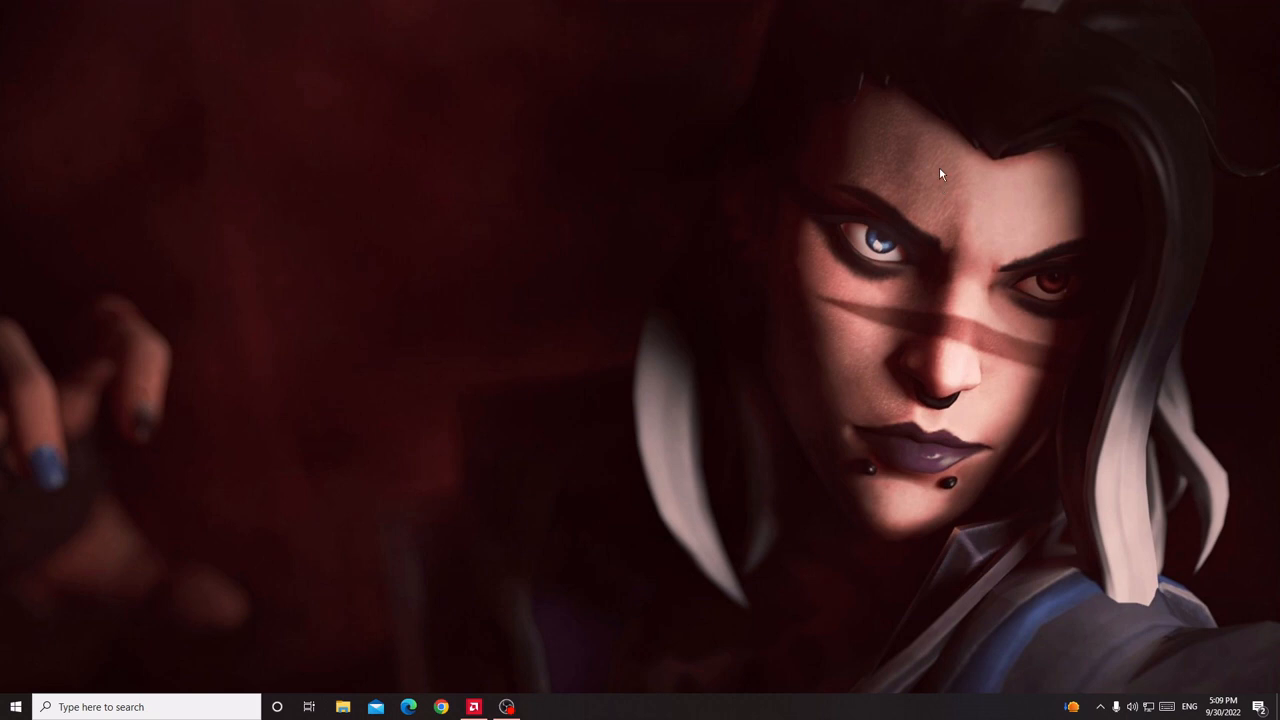
left_click(474, 707)
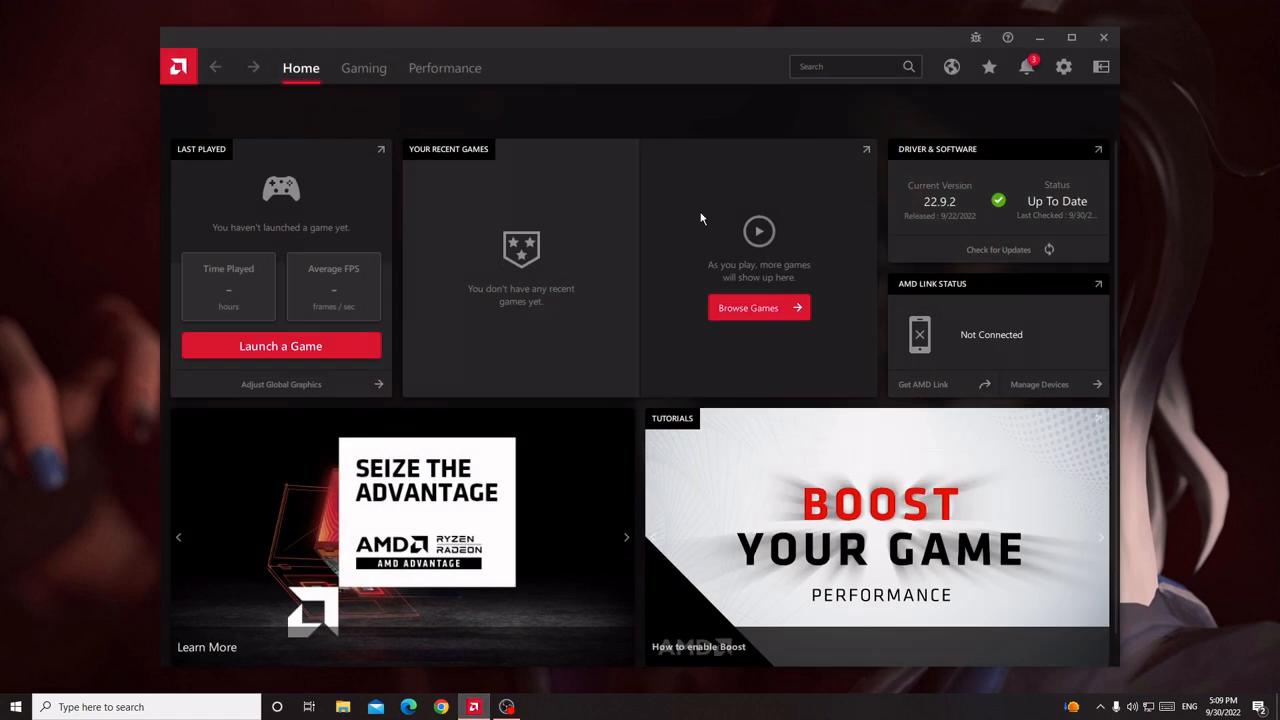